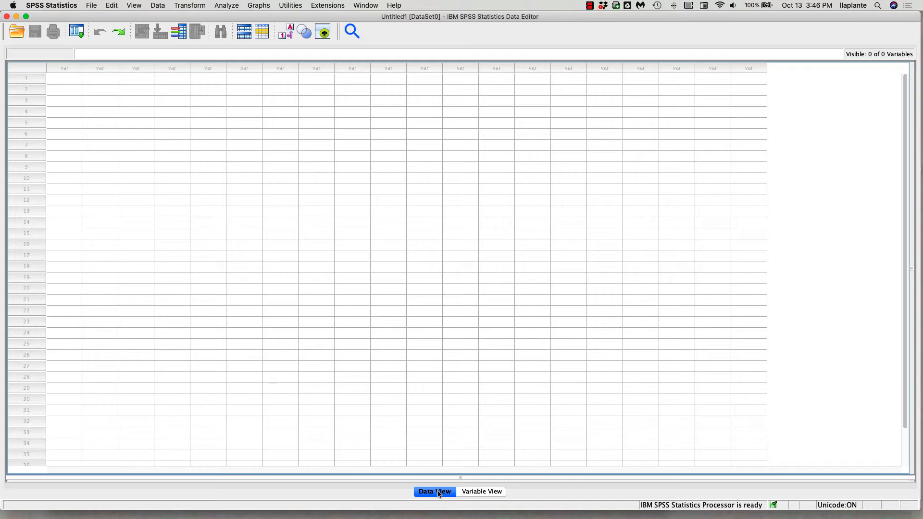
Add a variable named Somatic_count as the first variable definition.
click(478, 492)
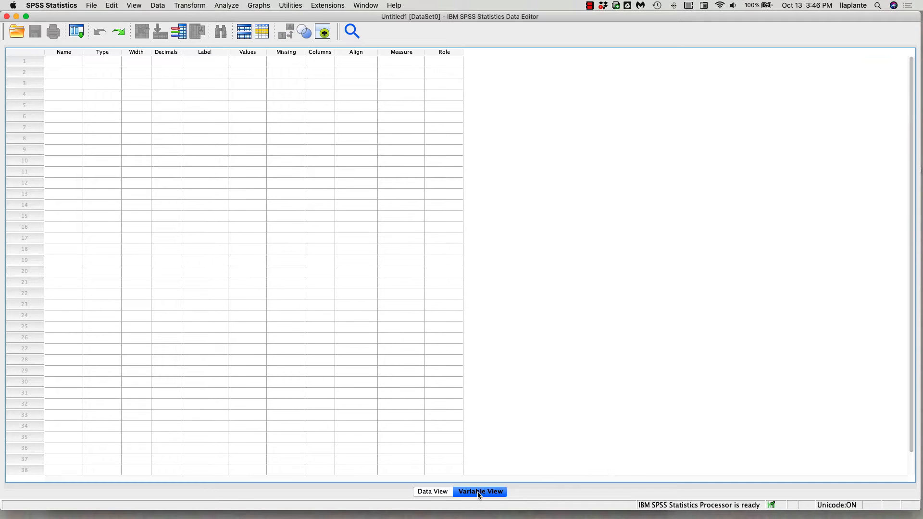
click(439, 493)
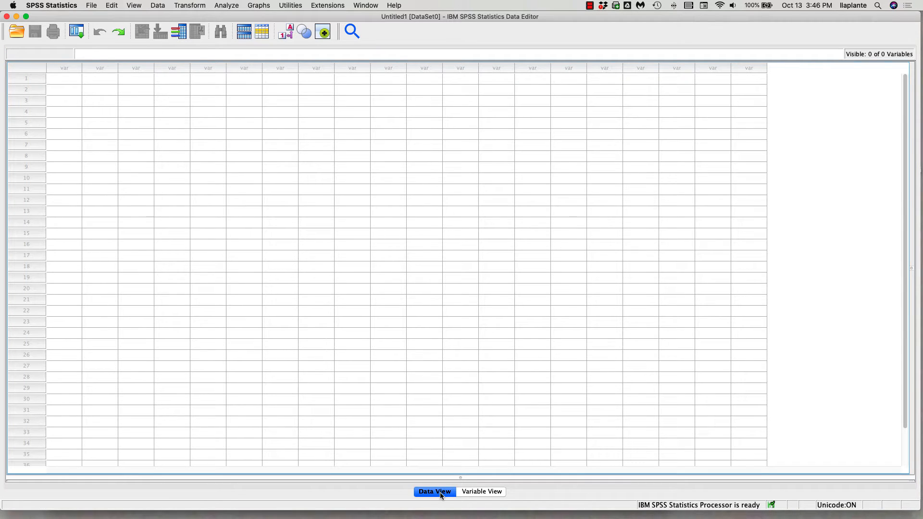
click(474, 493)
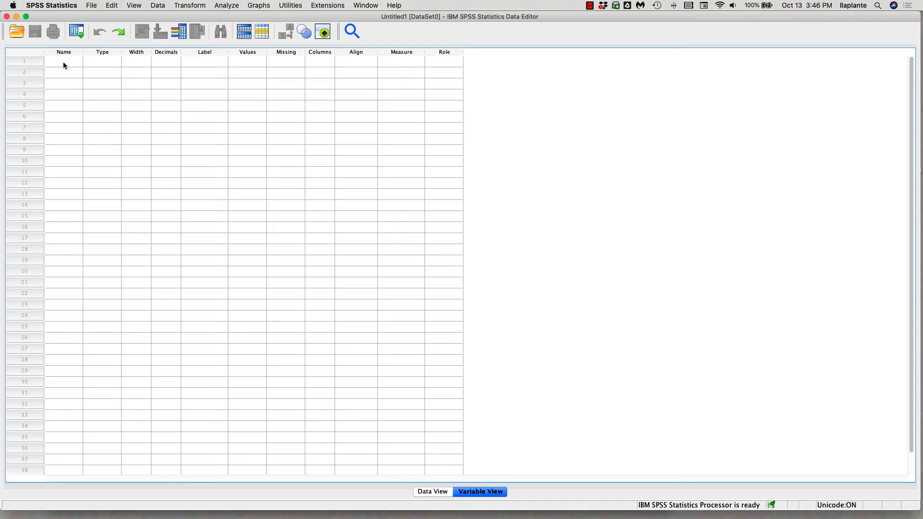
click(75, 64)
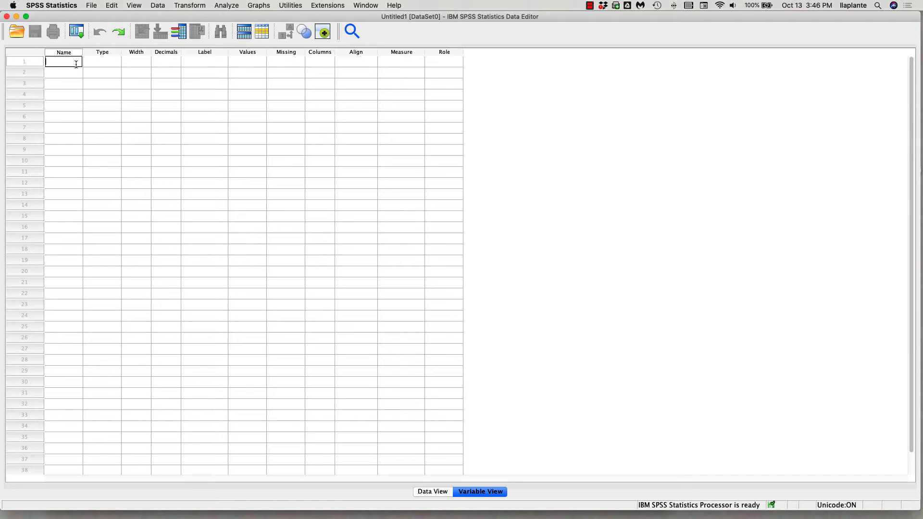
text(Somatic_count)
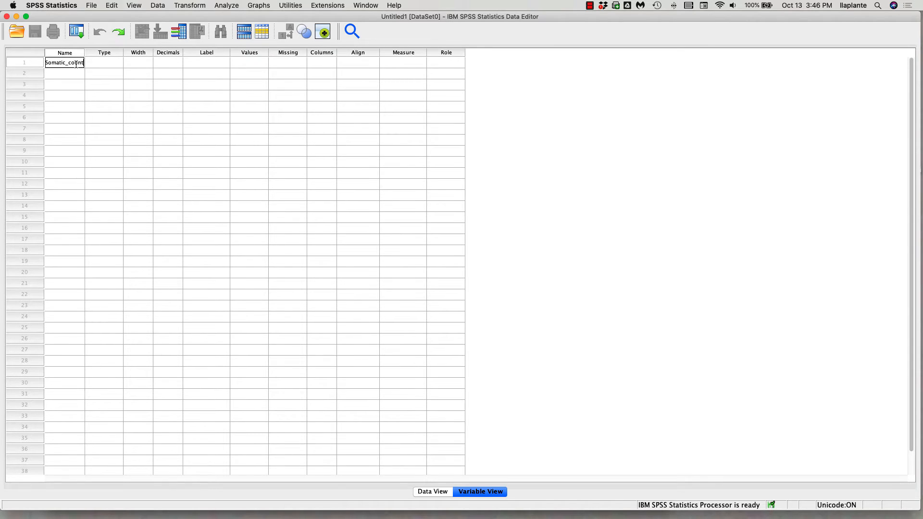
Accept the Numeric type for Somatic_count and set its measurement level to Scale.
click(111, 62)
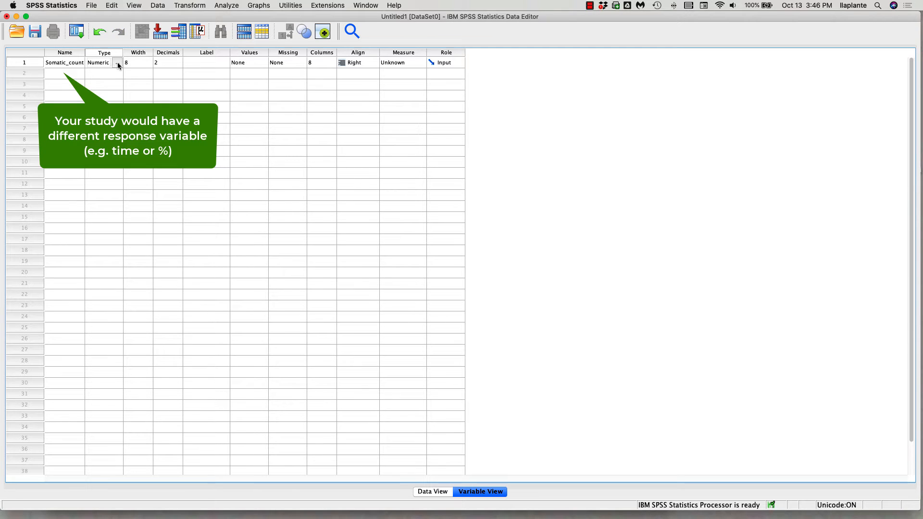
click(117, 63)
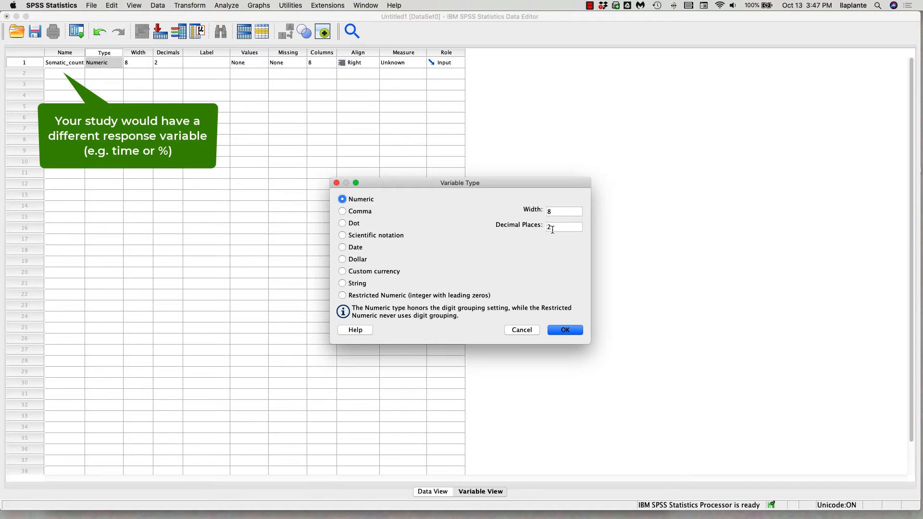
click(566, 330)
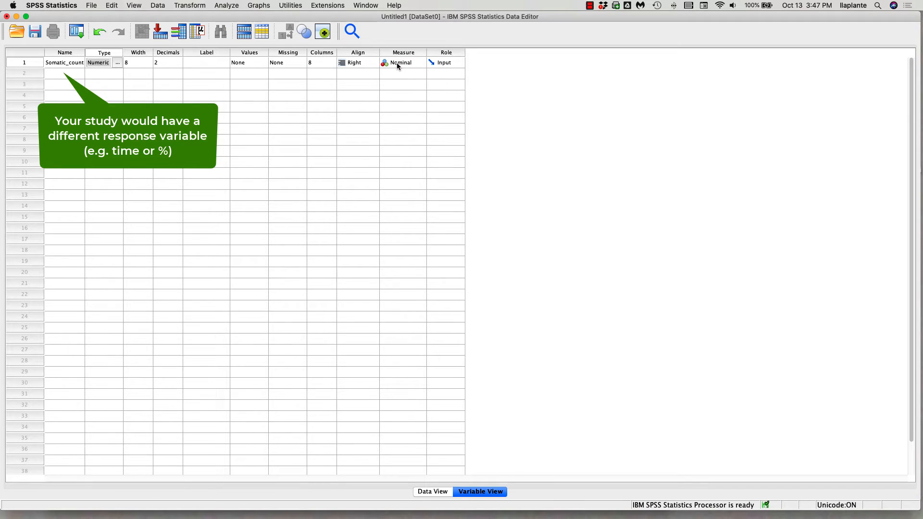
click(421, 62)
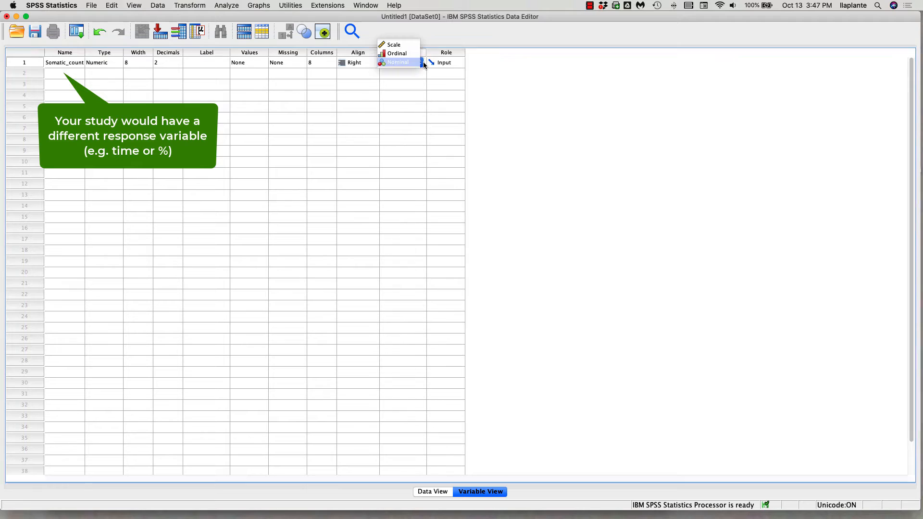
click(400, 46)
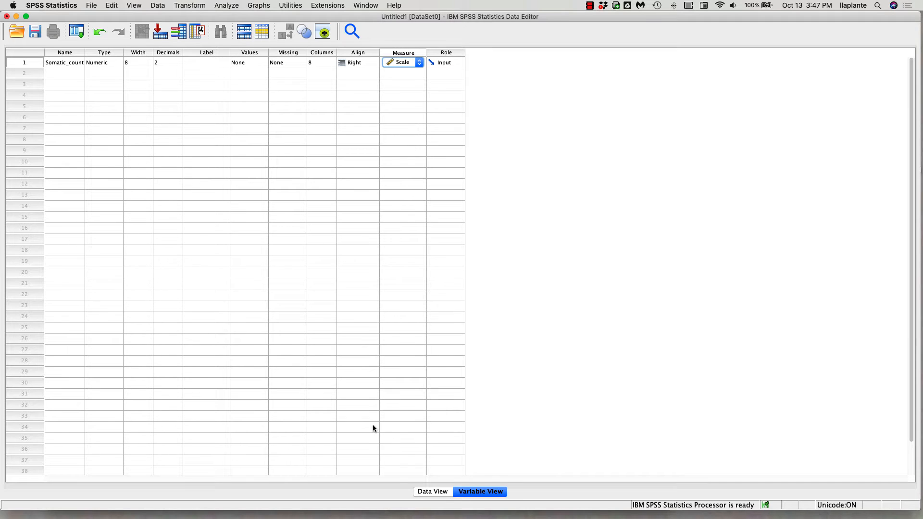
Try to enter the text "lsdf" in the first data row of the Somatic_count column.
click(433, 492)
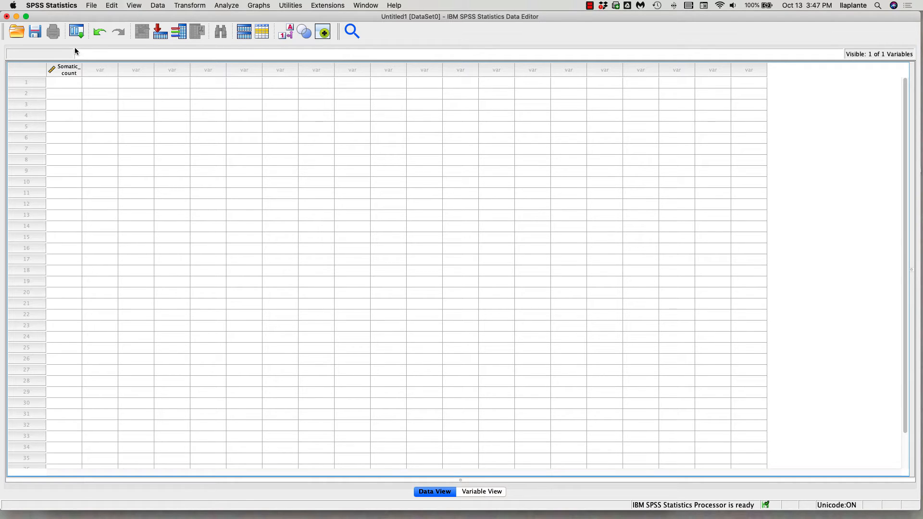
click(71, 83)
text(lsdf)
click(72, 89)
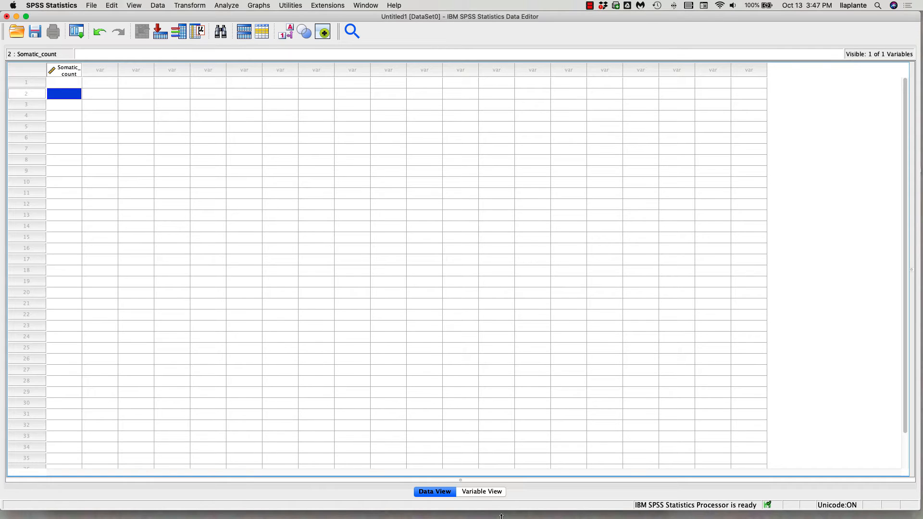
Add a second variable named Method below Somatic_count in the variable definitions.
click(485, 495)
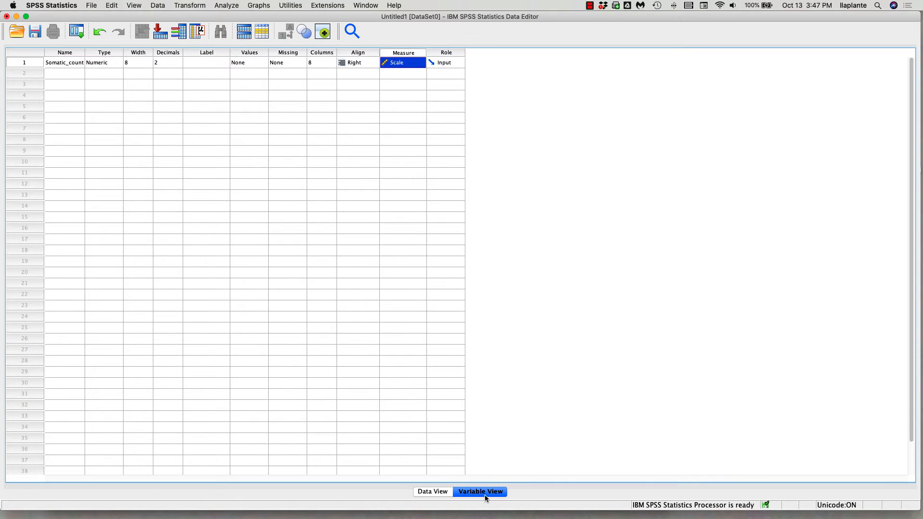
click(61, 73)
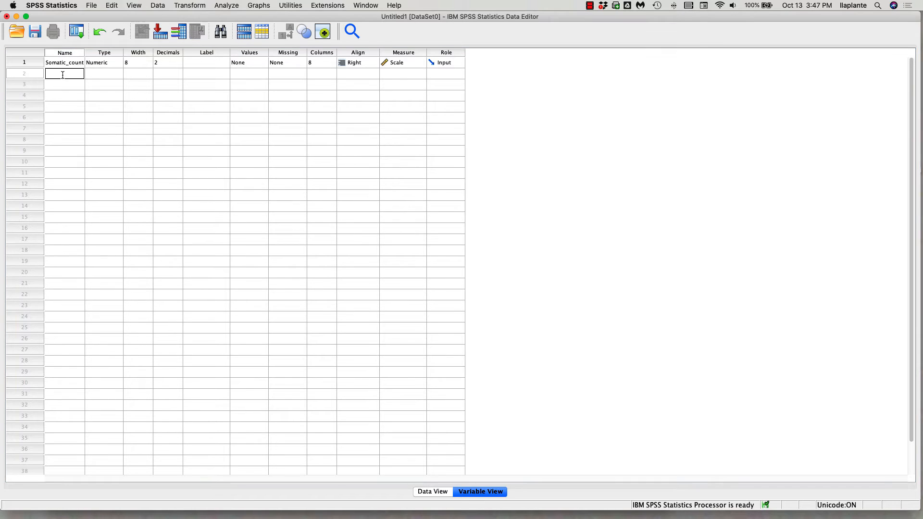
text(Method)
Change the Method variable's type to String with a width of 10 characters.
click(105, 75)
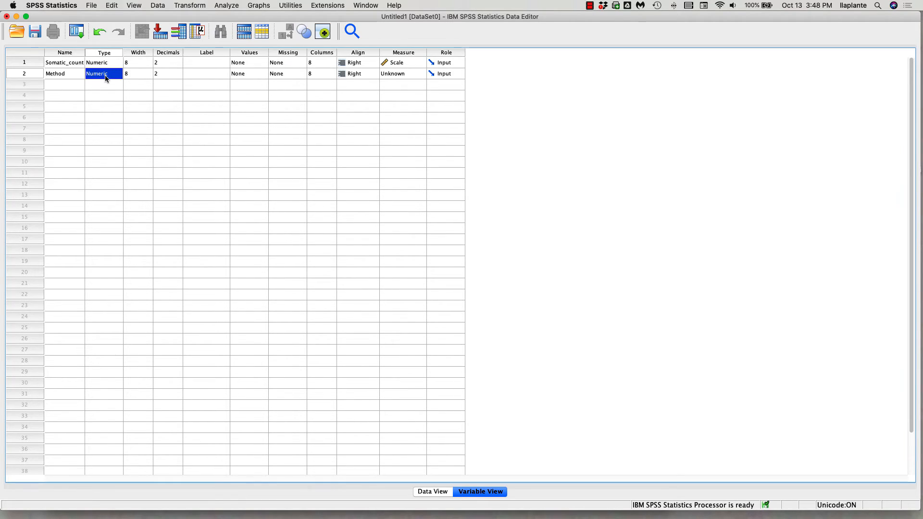
click(118, 77)
click(117, 75)
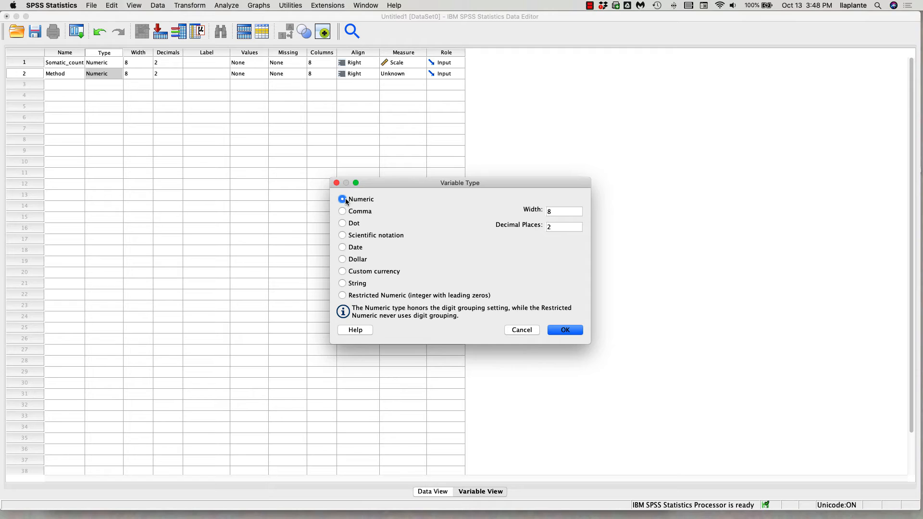
click(342, 284)
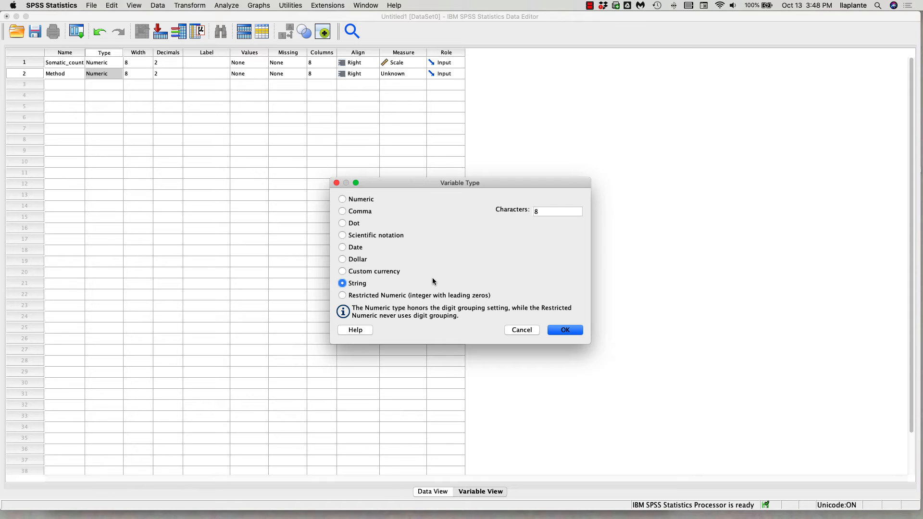
click(566, 330)
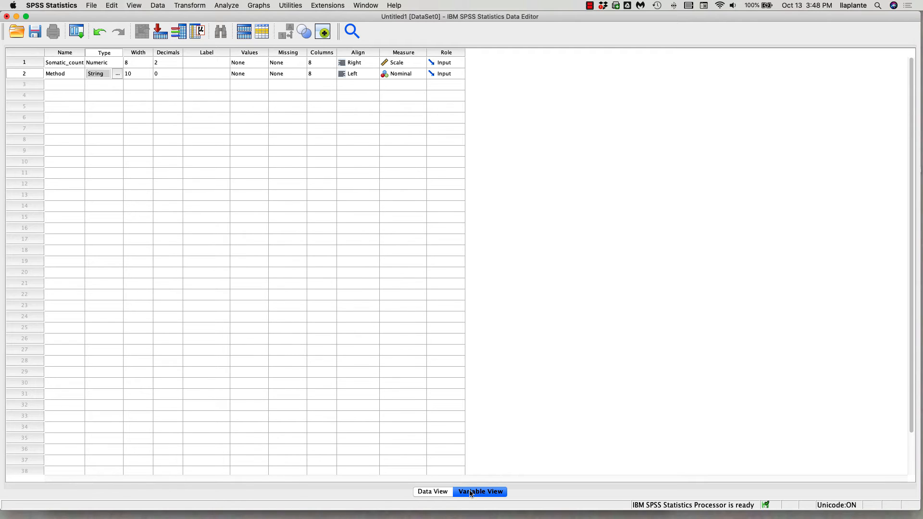
Paste the copied count values into the Somatic_count data column, starting at row 1.
click(427, 493)
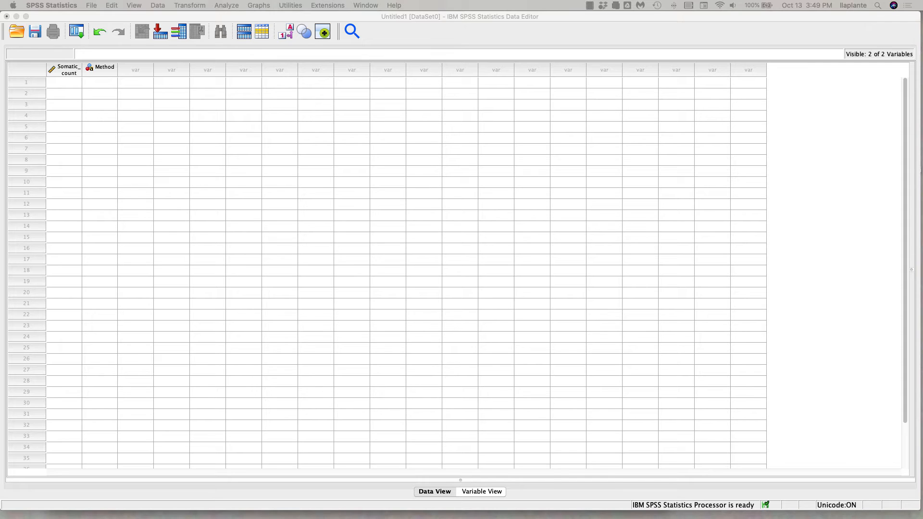
click(62, 82)
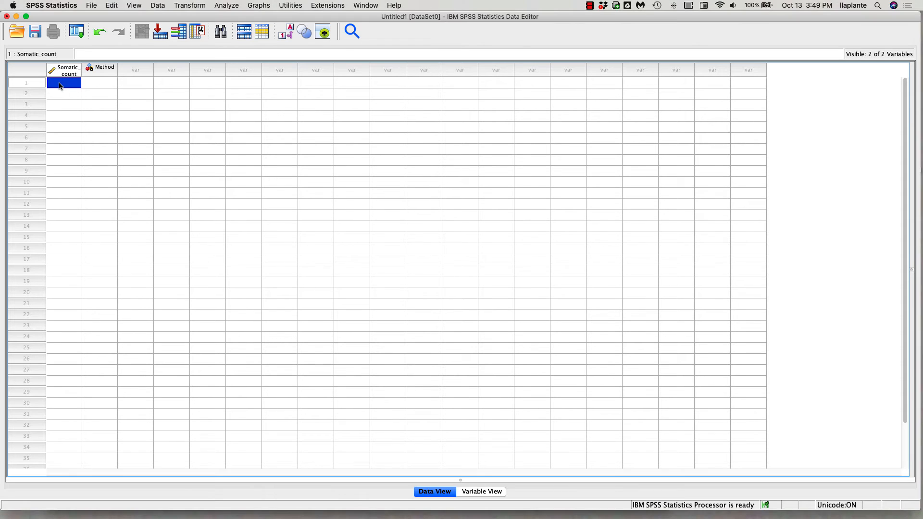
right_click(61, 86)
key(Escape)
click(111, 5)
click(140, 75)
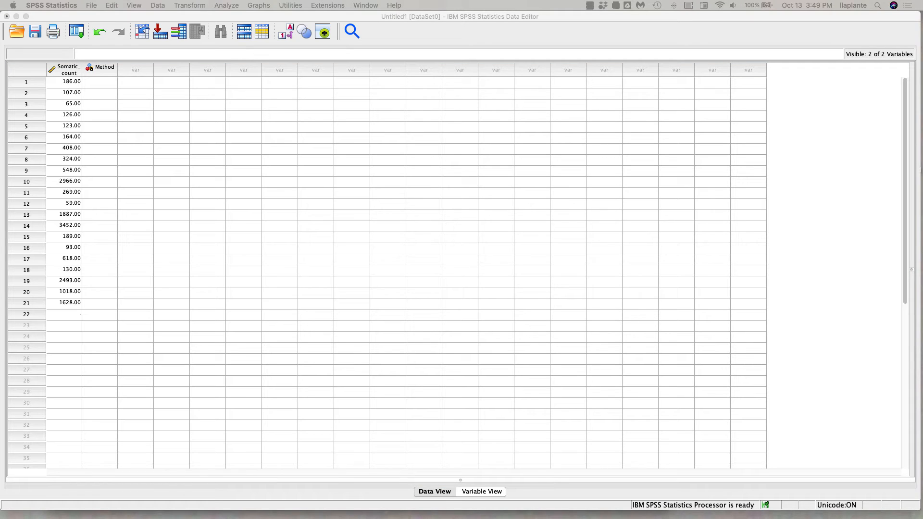
Paste the copied manual and mechanic group labels into the Method data column, starting at row 1.
click(107, 86)
click(107, 84)
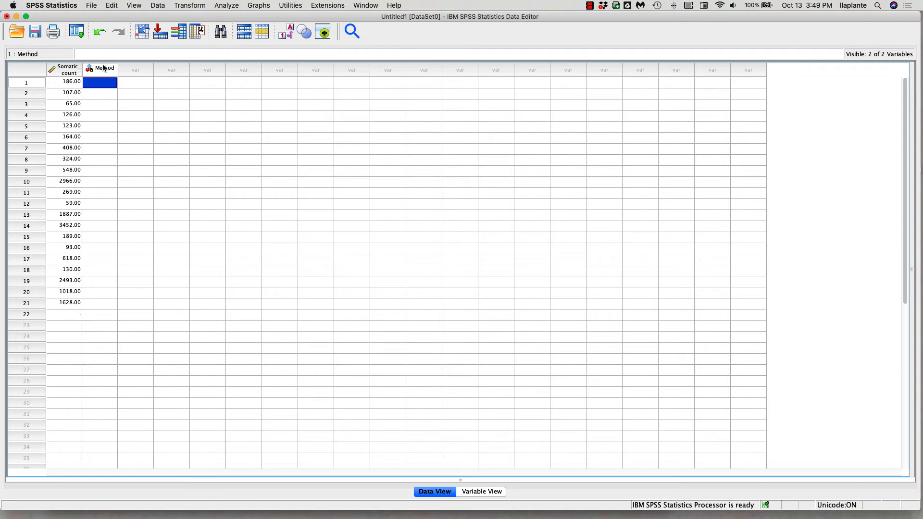
click(112, 6)
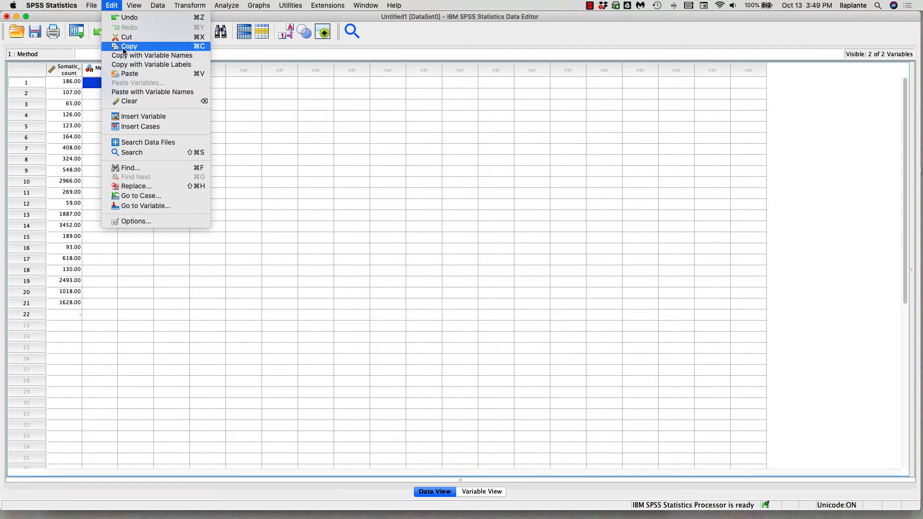
click(126, 73)
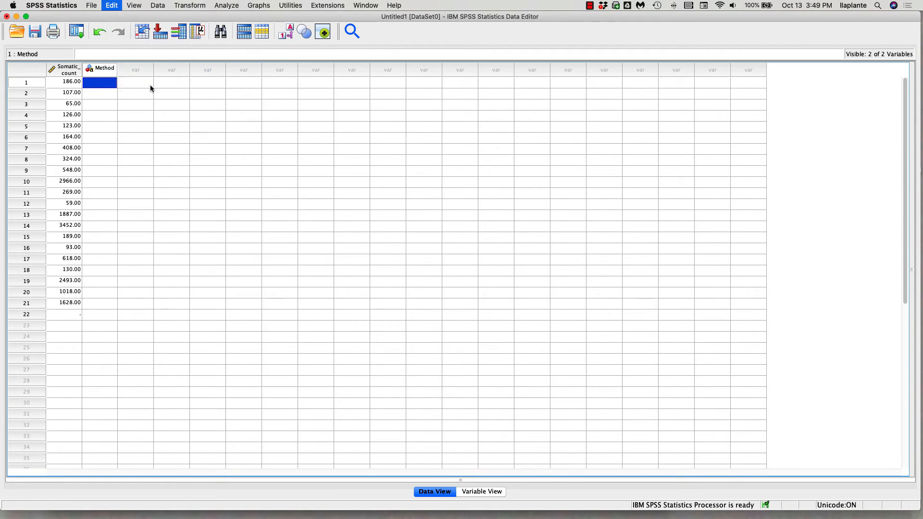
Clear the surplus empty case in row 22.
click(26, 314)
right_click(26, 315)
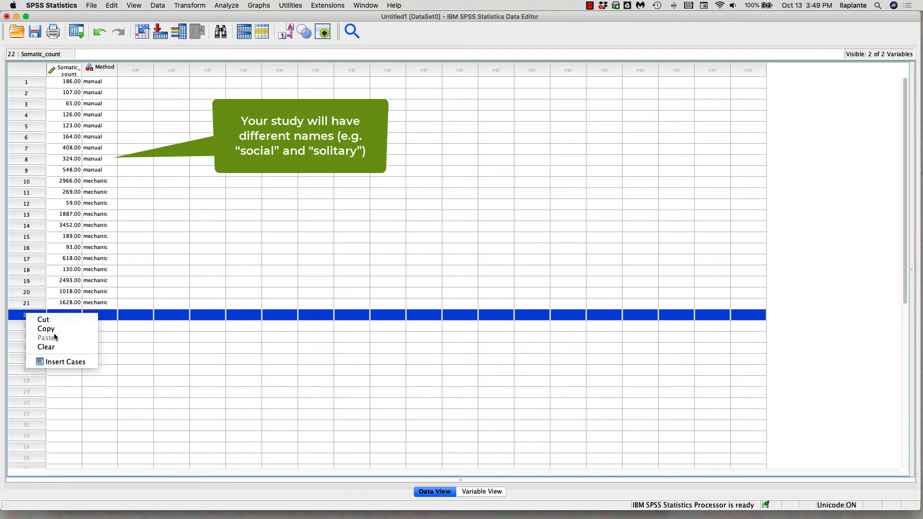
click(47, 346)
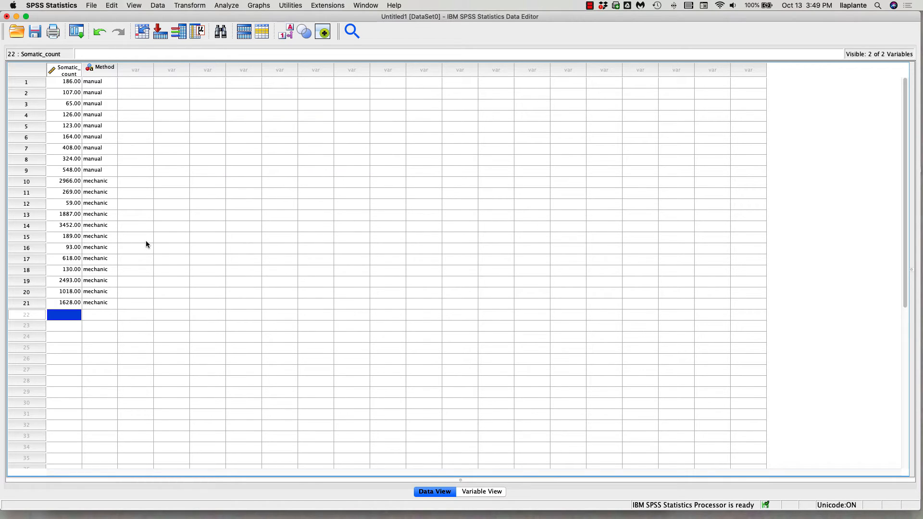
Set up an Independent-Samples T Test with Somatic_count as the test variable and Method as the grouping variable.
click(157, 5)
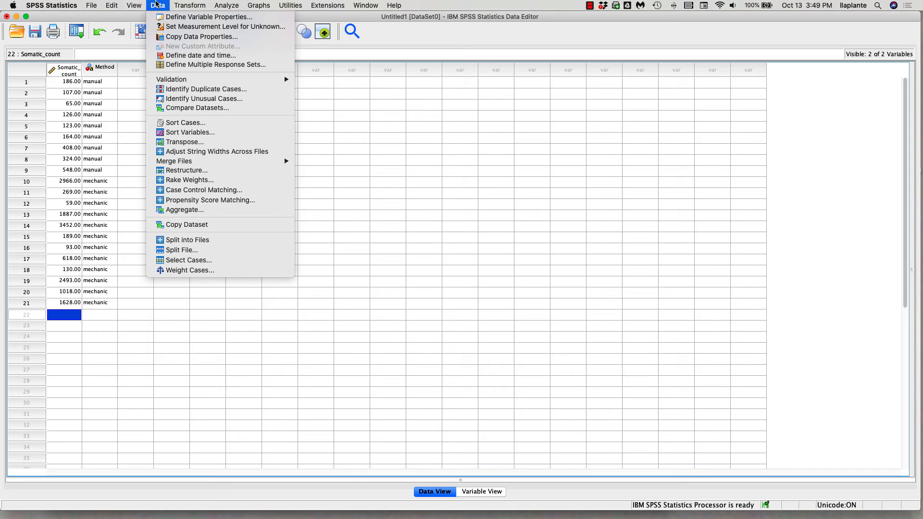
mouse_move(229, 5)
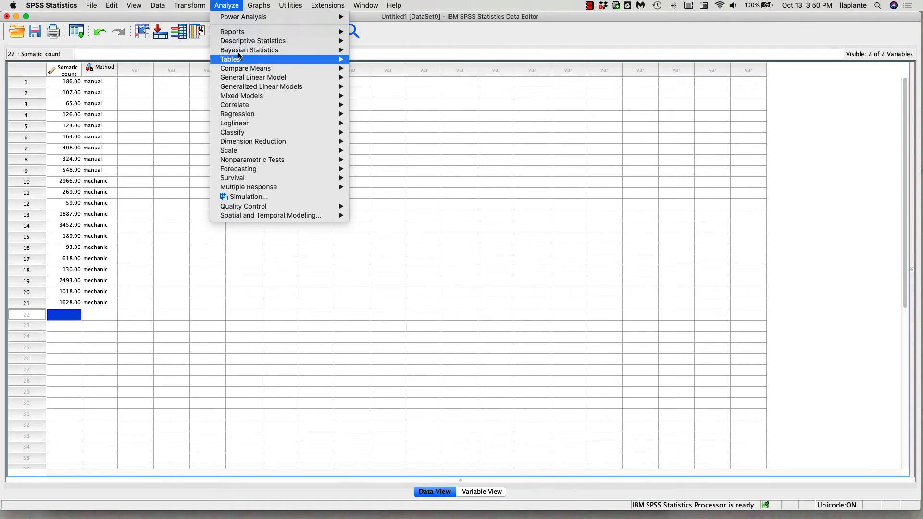
mouse_move(240, 70)
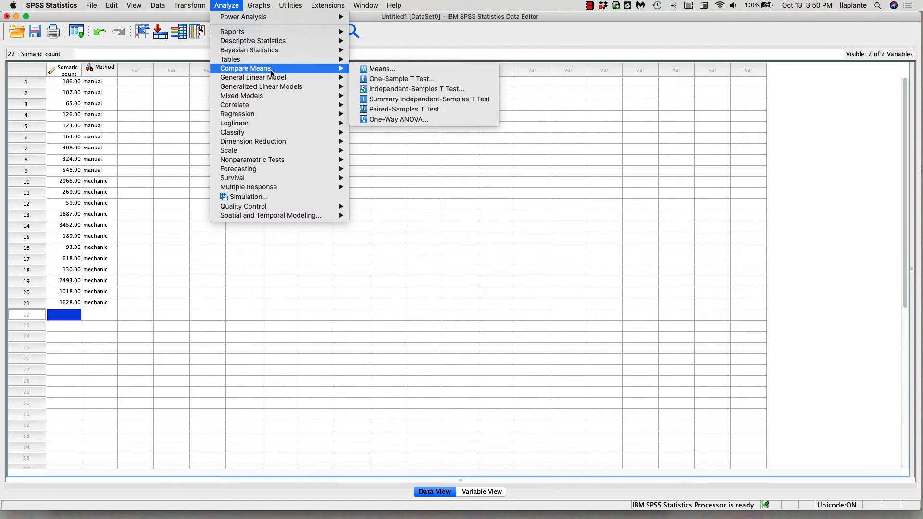
click(385, 89)
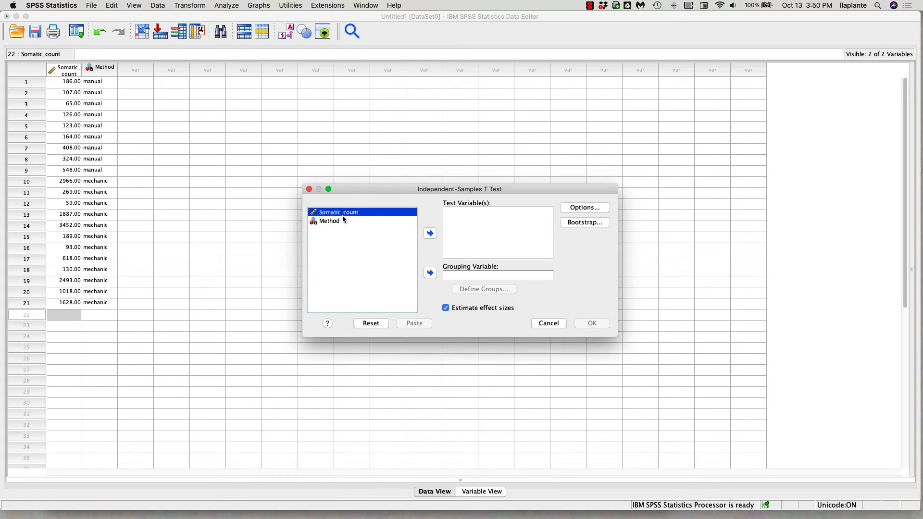
click(430, 234)
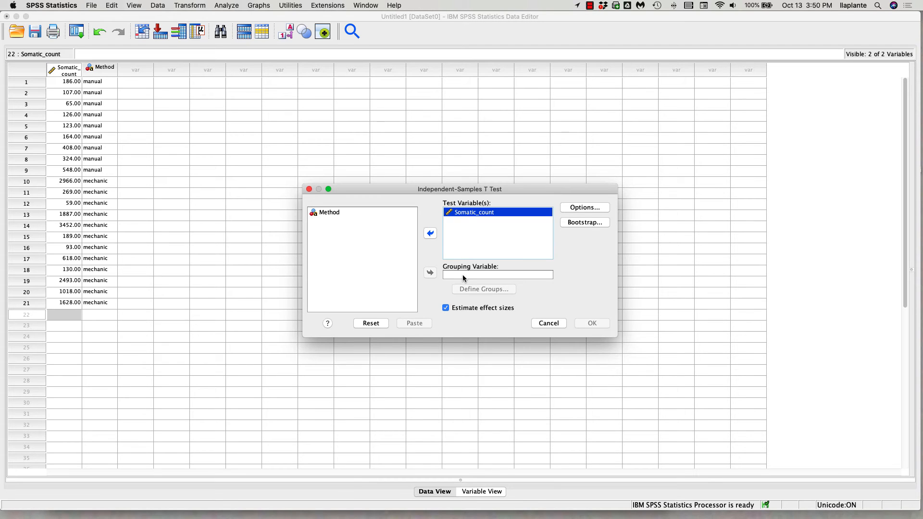
click(316, 213)
click(322, 215)
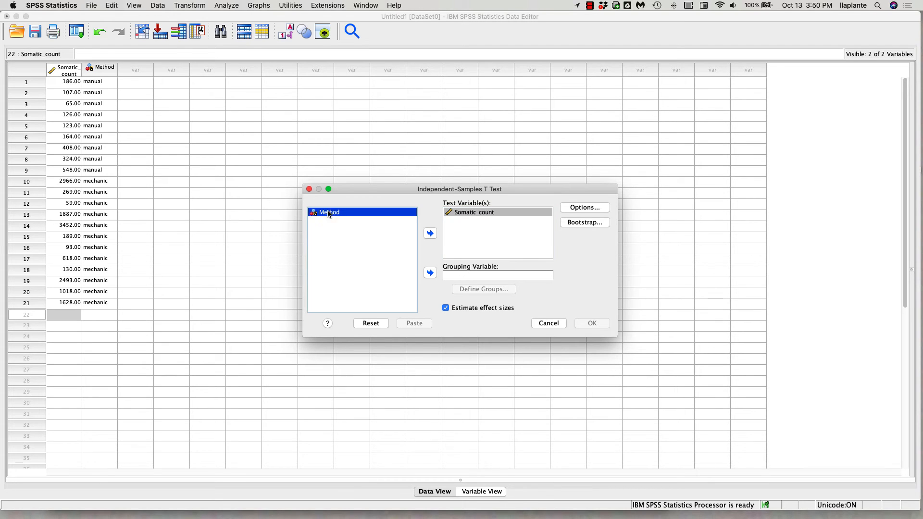
click(430, 273)
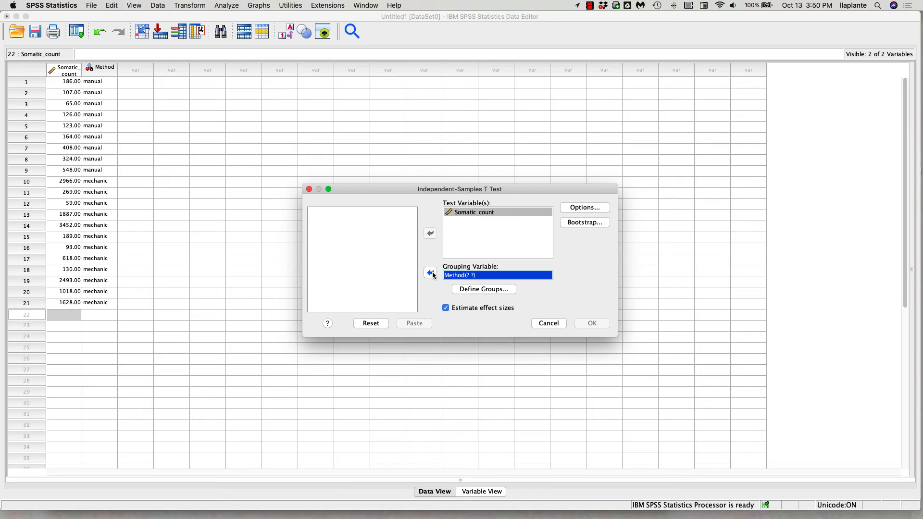
Define the Method groups for the t test, with manual as Group 1 and mechanic as Group 2.
click(490, 291)
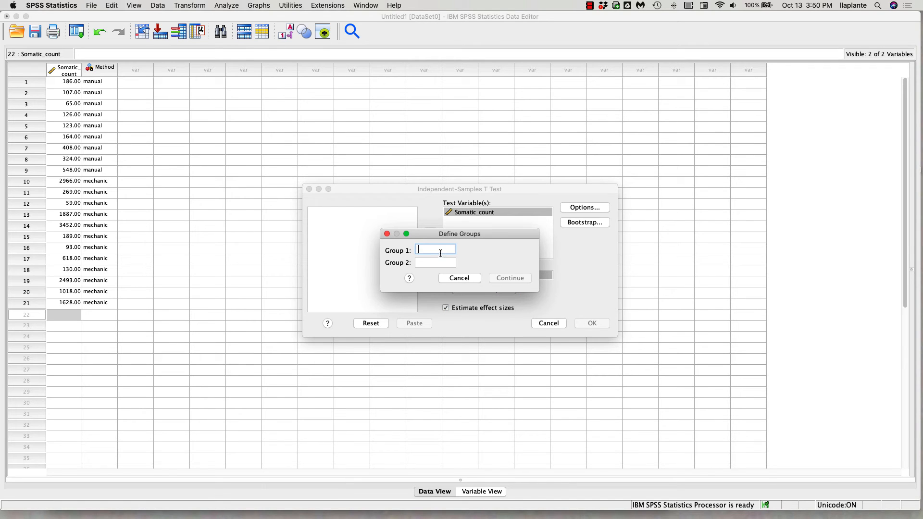
text(manual)
click(437, 263)
text(me)
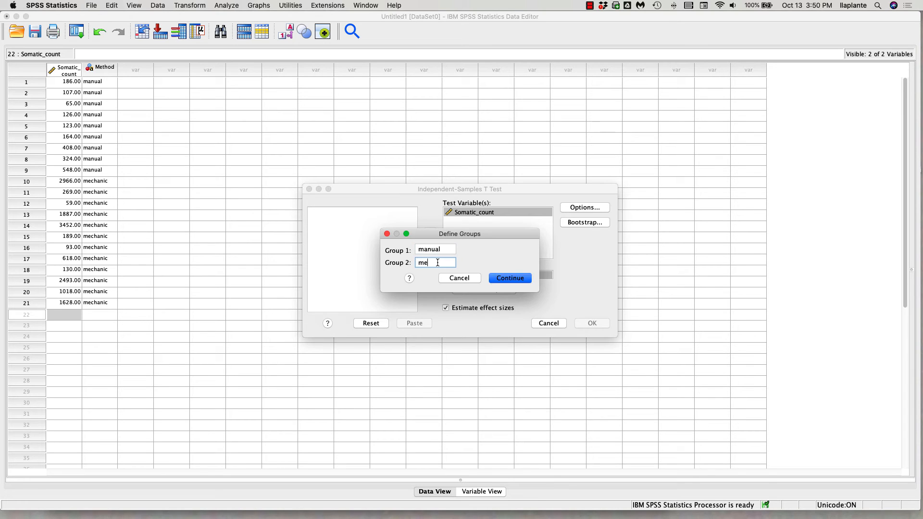
text(chanic)
click(519, 279)
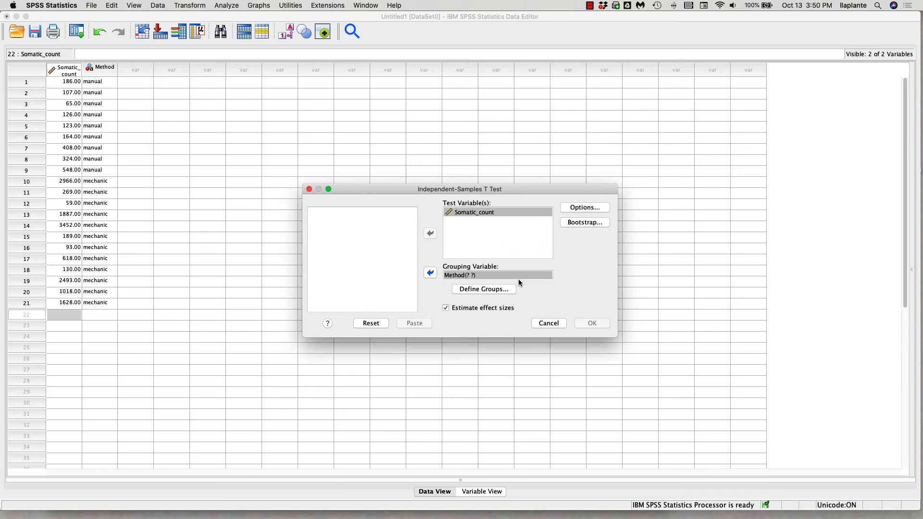
Accept the 95% confidence interval and analysis-by-analysis case exclusion in the test options, and run the t test.
click(582, 208)
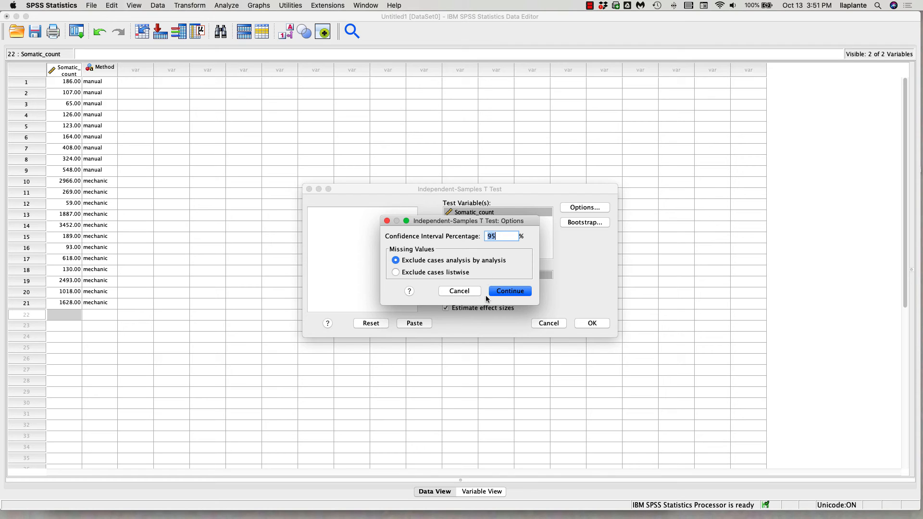
click(511, 291)
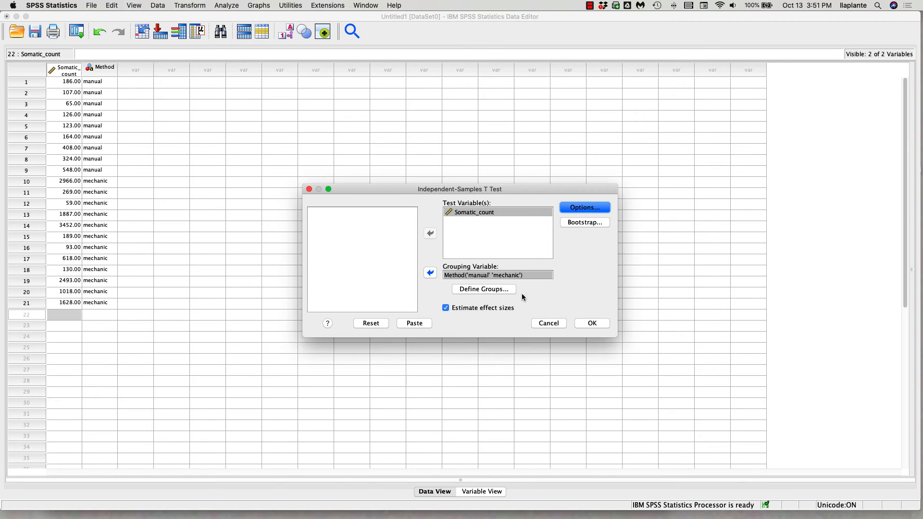
click(593, 322)
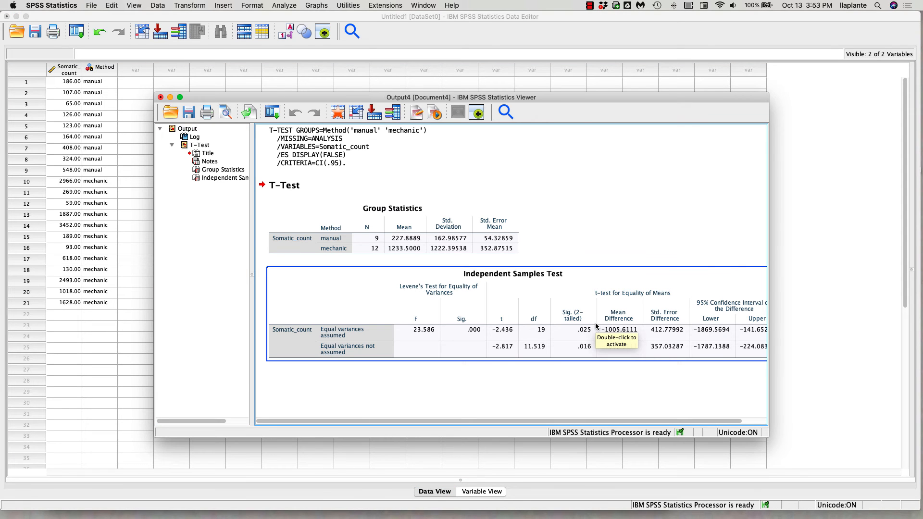
Widen the output window to fit the Independent Samples Test table, and examine its results alongside the group means in Group Statistics.
click(741, 390)
drag(768, 437, 851, 444)
click(440, 300)
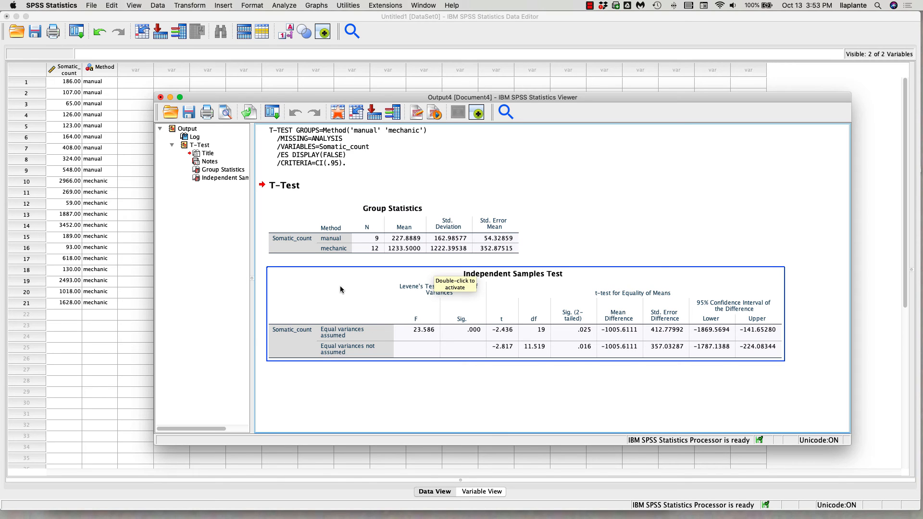
click(753, 275)
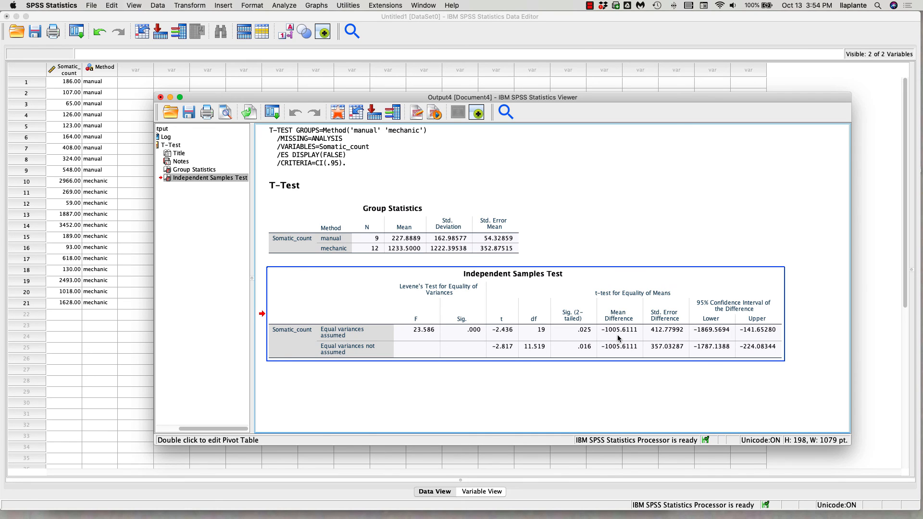
click(408, 246)
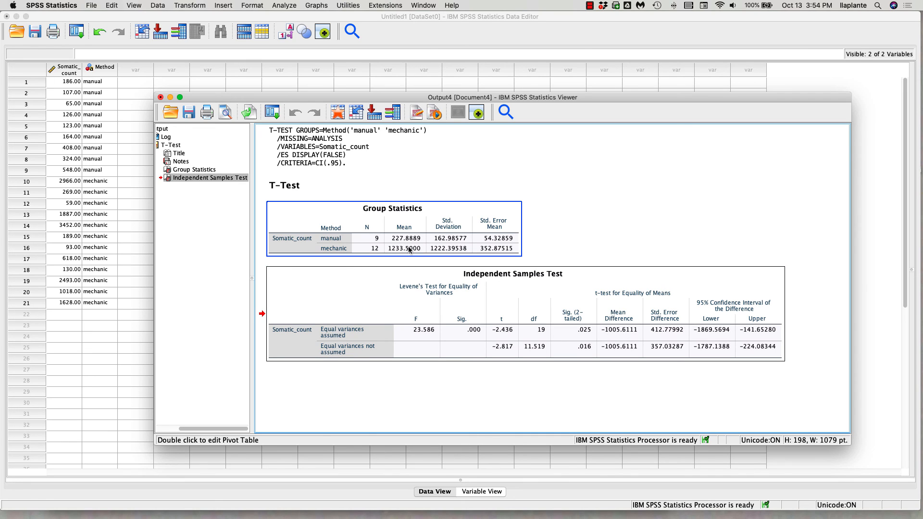
click(698, 349)
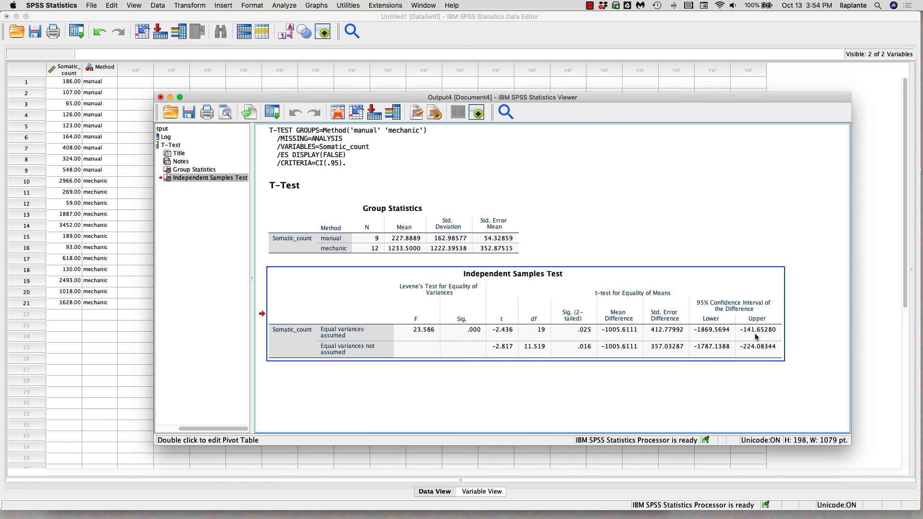